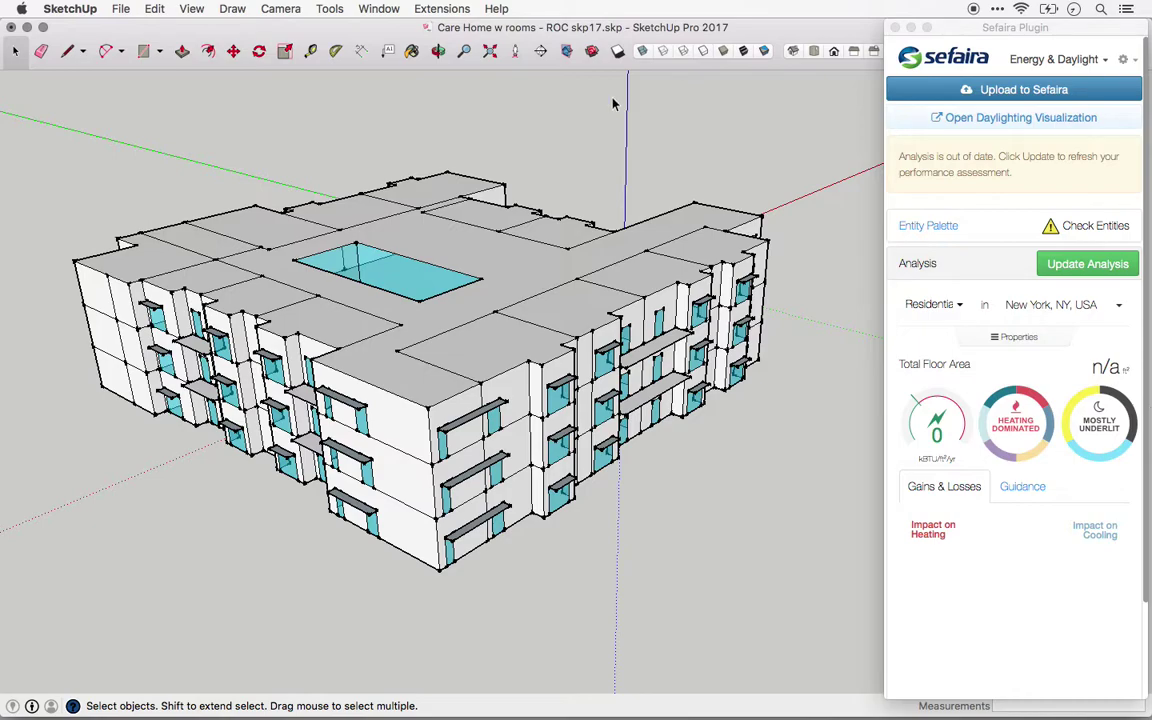
- Run a fresh Sefaira daylighting analysis and map overlit and underlit areas across all three floors
left_click(486, 243)
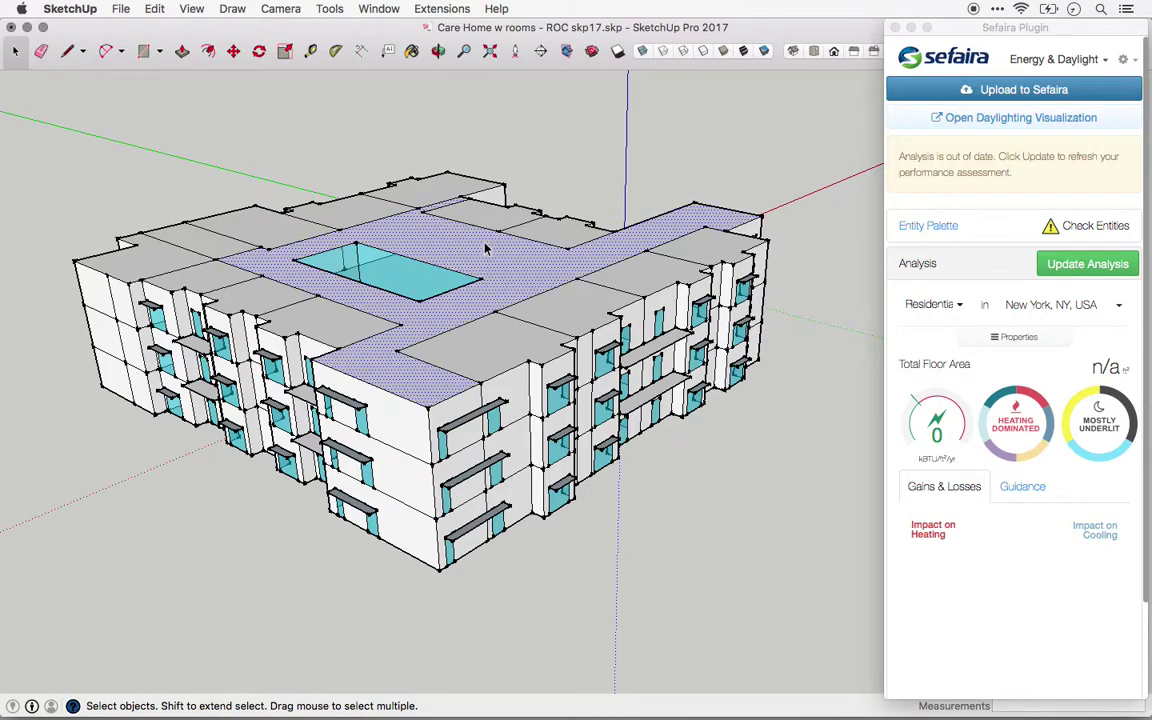
left_click(563, 199)
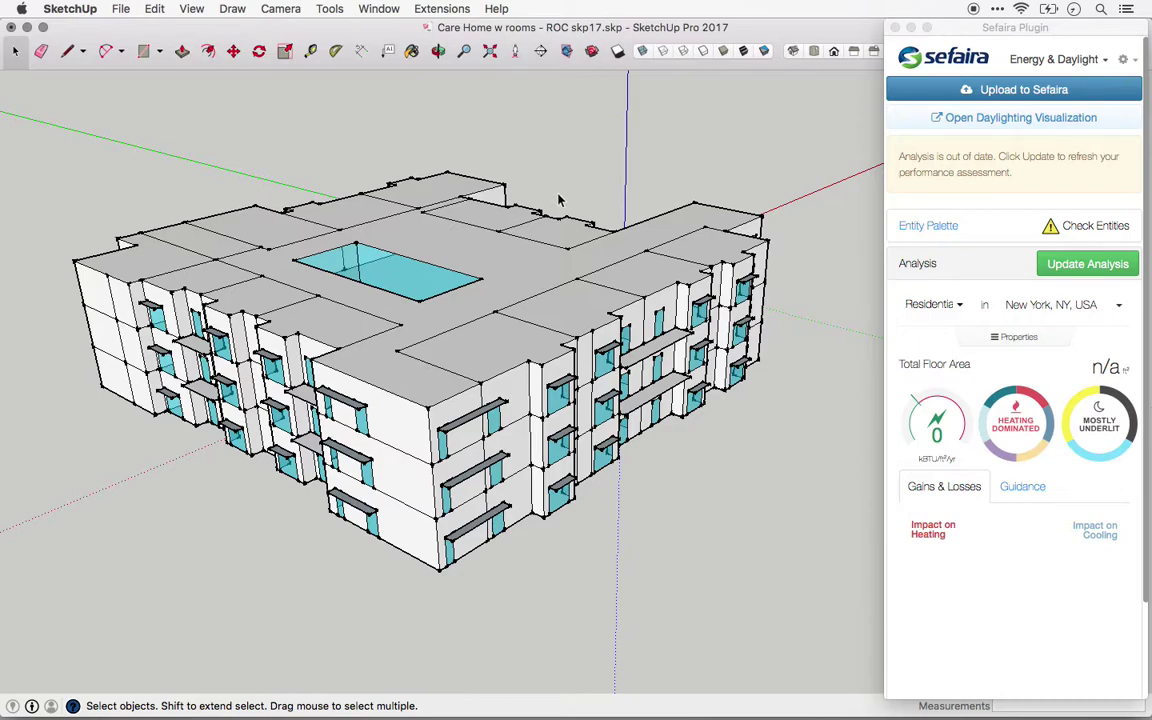
left_click(967, 32)
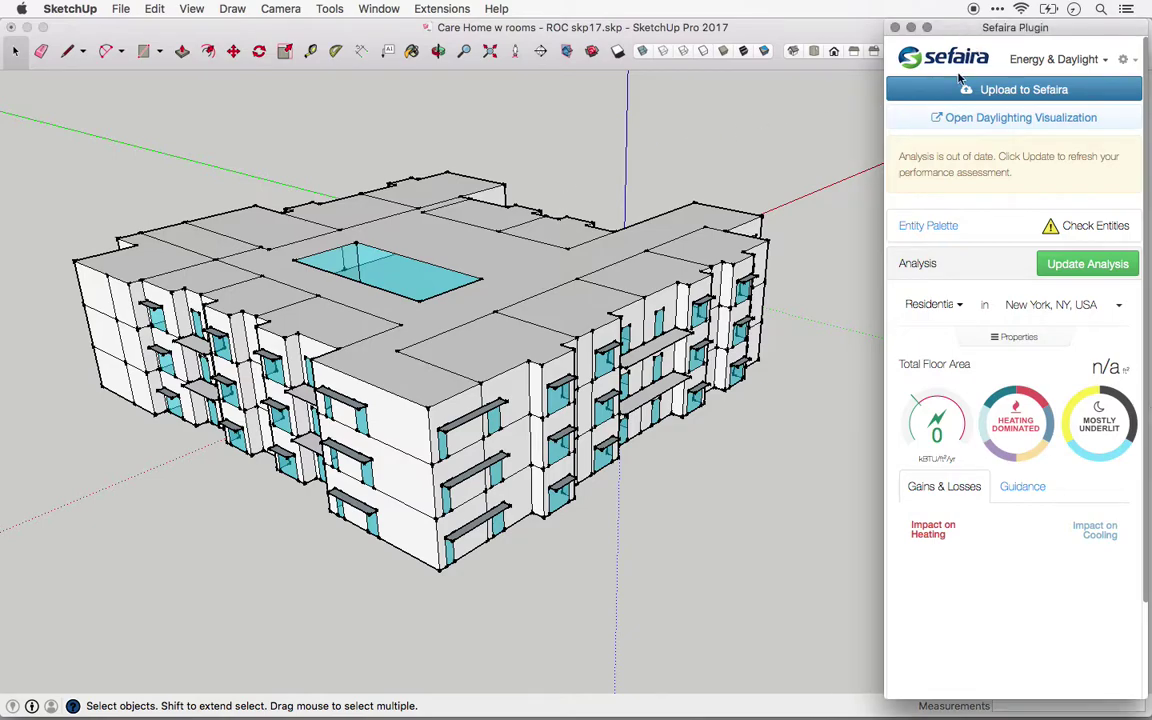
left_click(1018, 121)
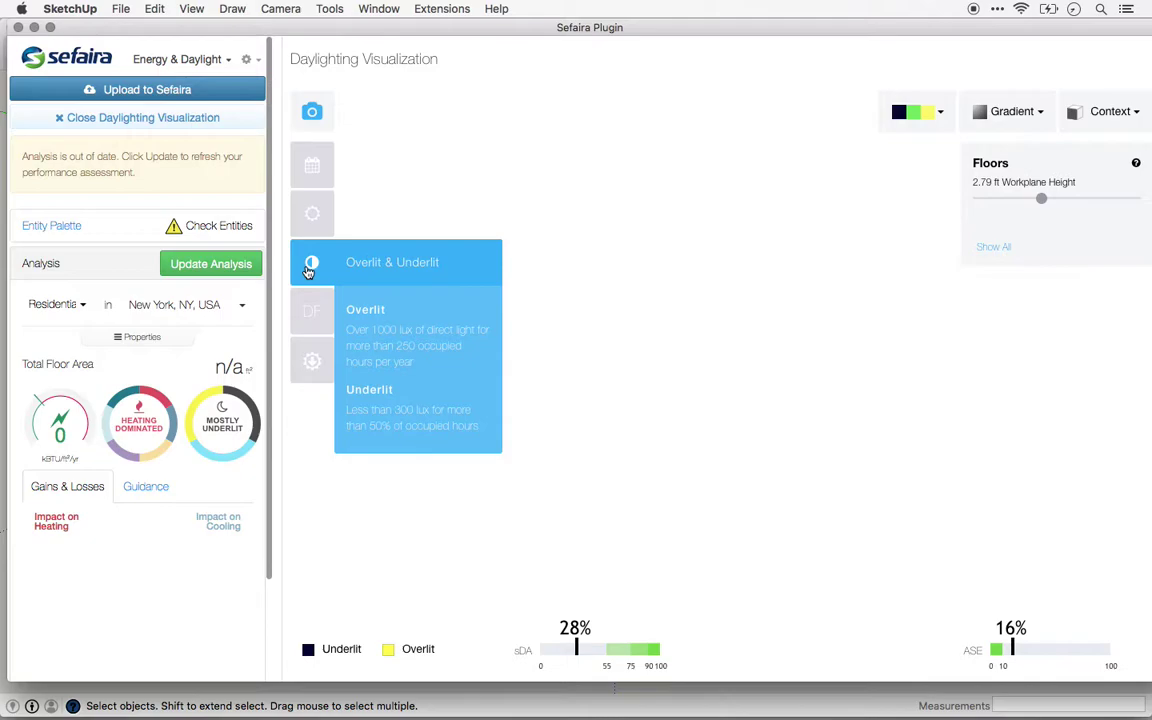
left_click(224, 266)
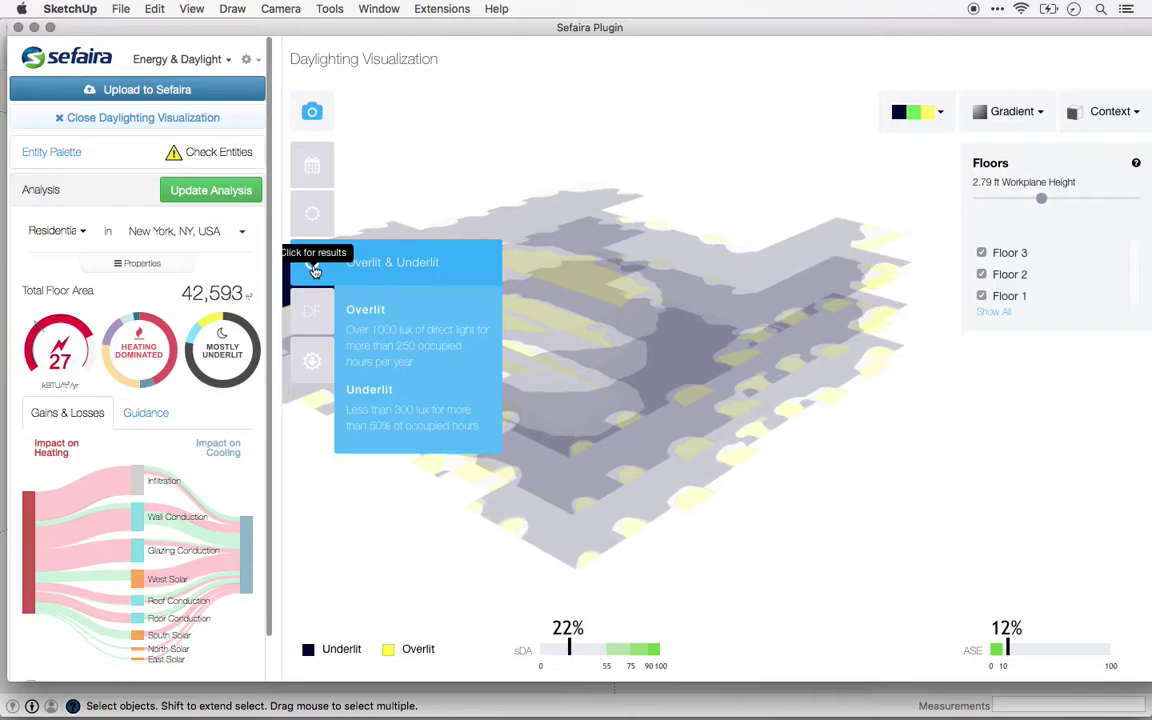
left_click(314, 270)
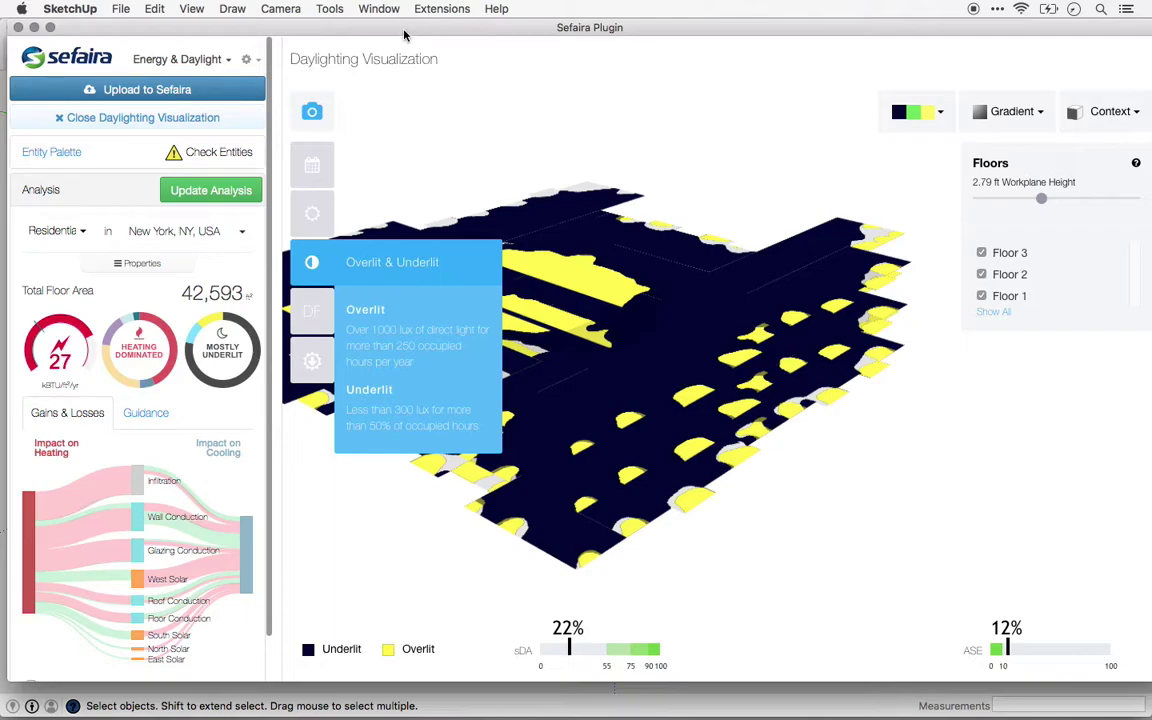
left_click_drag(404, 35, 397, 35)
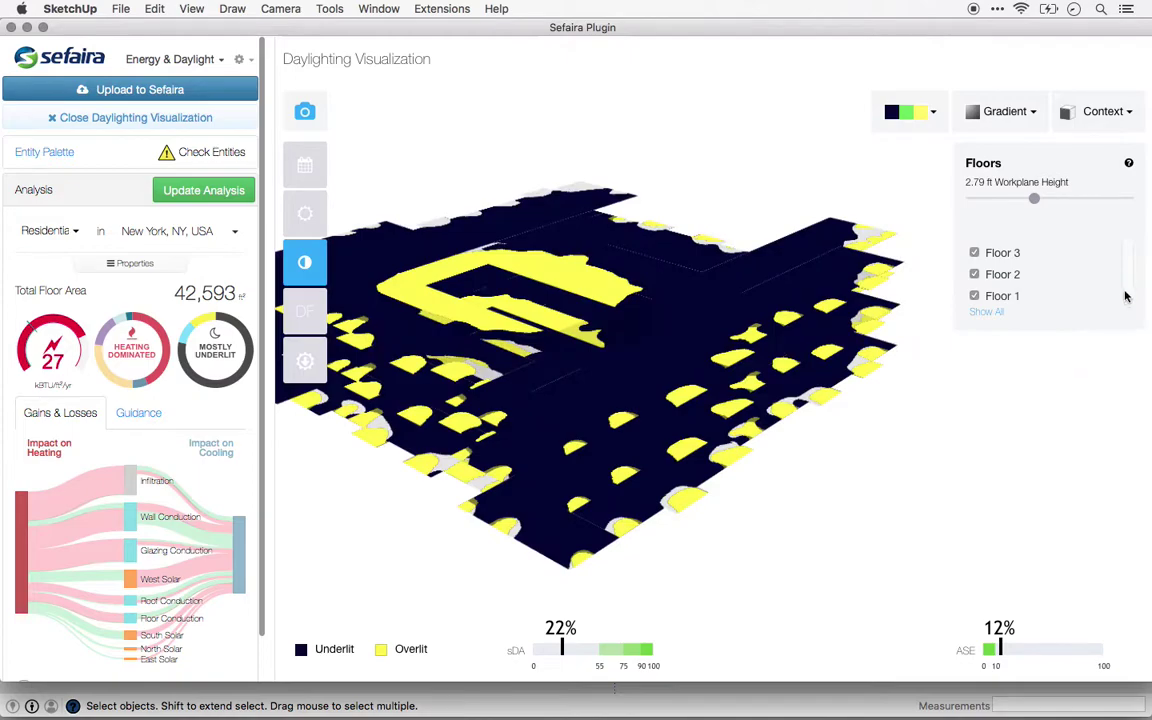
- Limit the daylighting map to Floor 3, giving 28% sDA and 16% ASE
left_click(1089, 255)
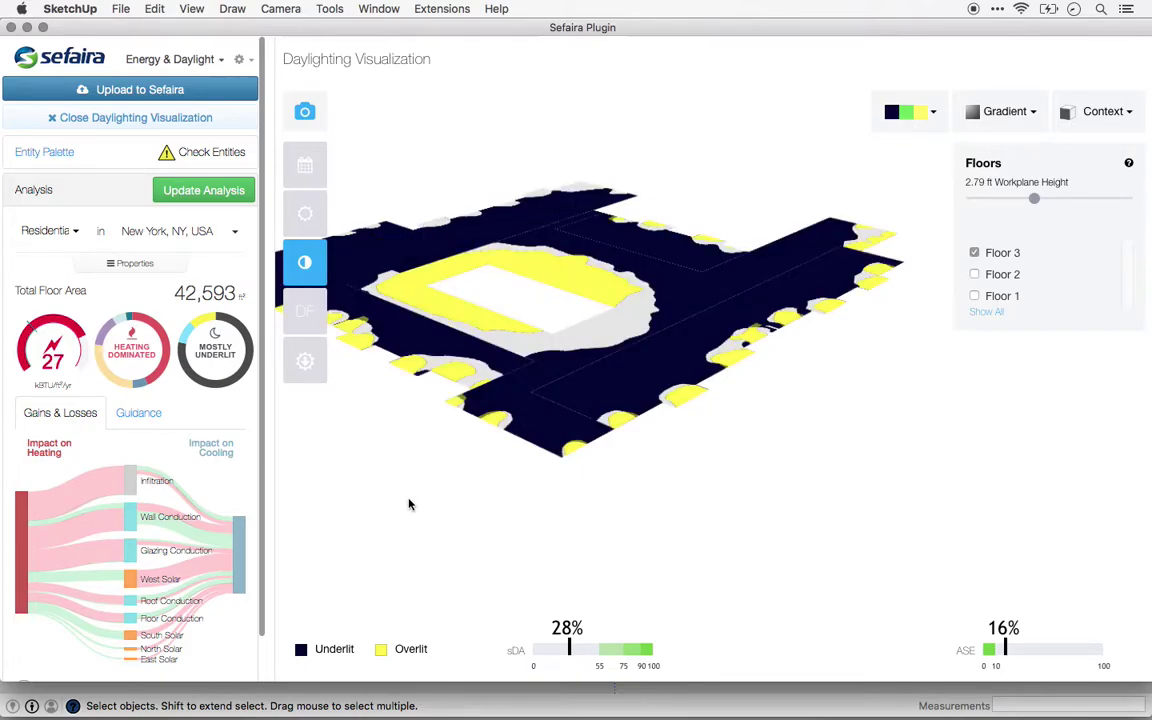
- Scroll through the Guidance list of daylighting strategies, including light shelves, and energy-saving advice
left_click(147, 417)
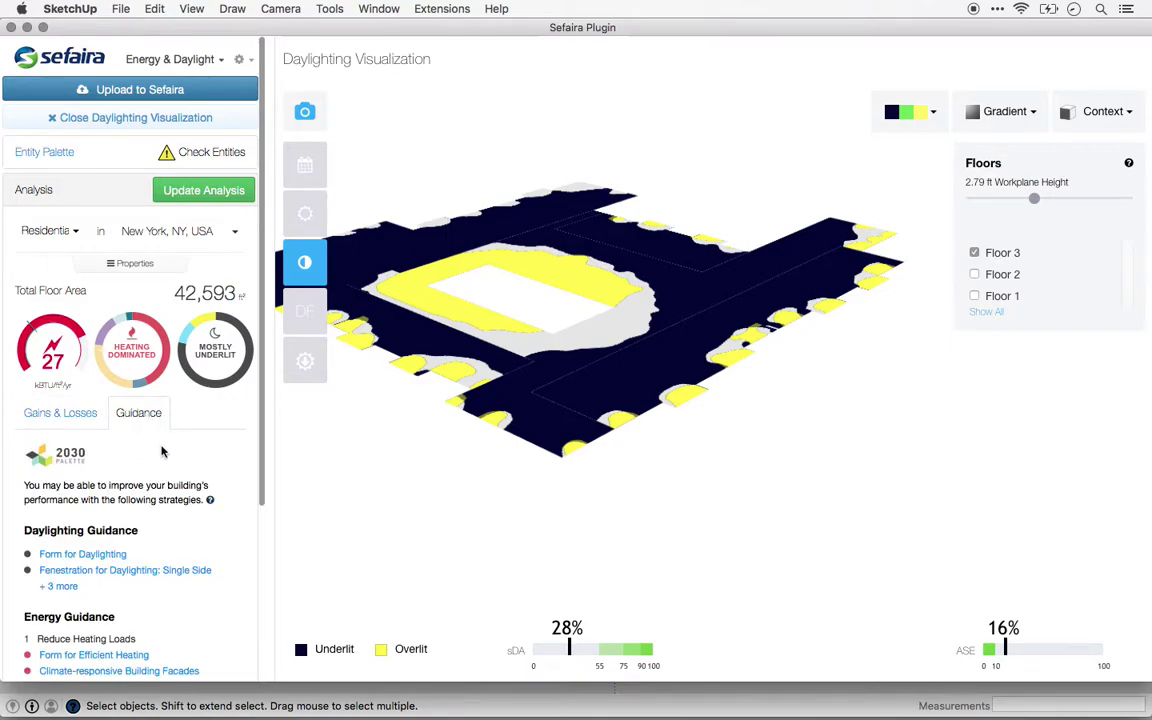
scroll(162, 452, "down", 5)
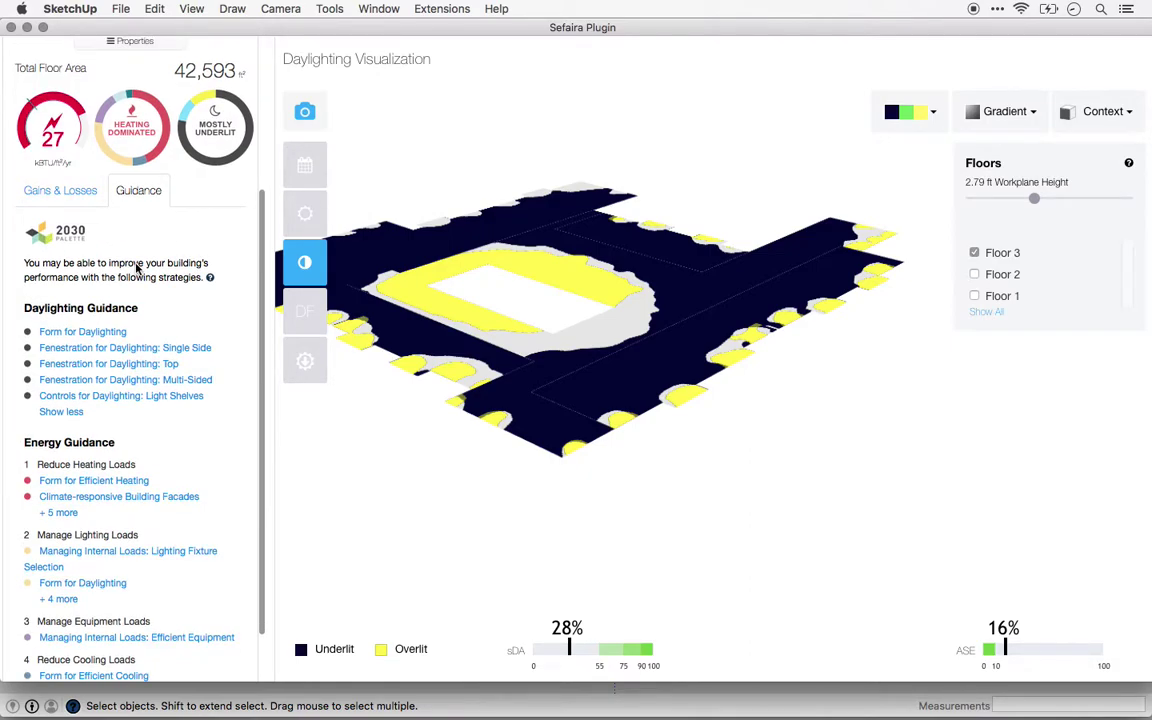
scroll(128, 278, "up", 2)
scroll(133, 274, "up", 5)
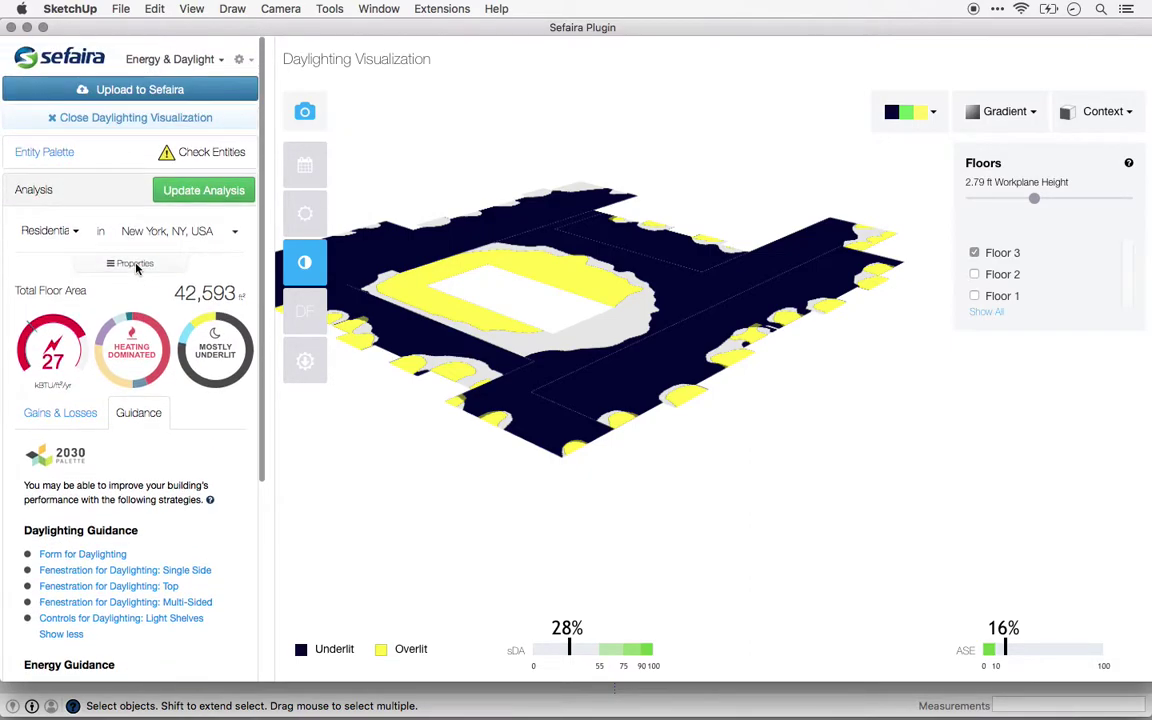
- Close the daylighting visualization, move the plugin panel aside, and select roof faces around the courtyard
left_click(141, 121)
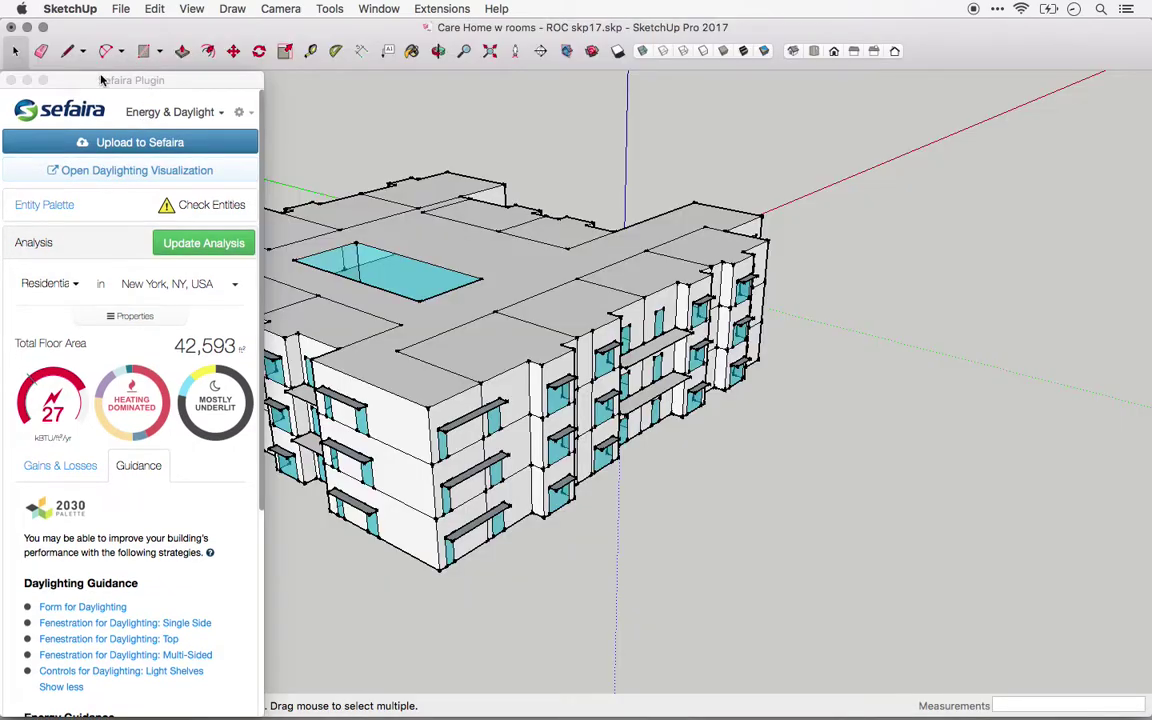
left_click_drag(78, 74, 965, 8)
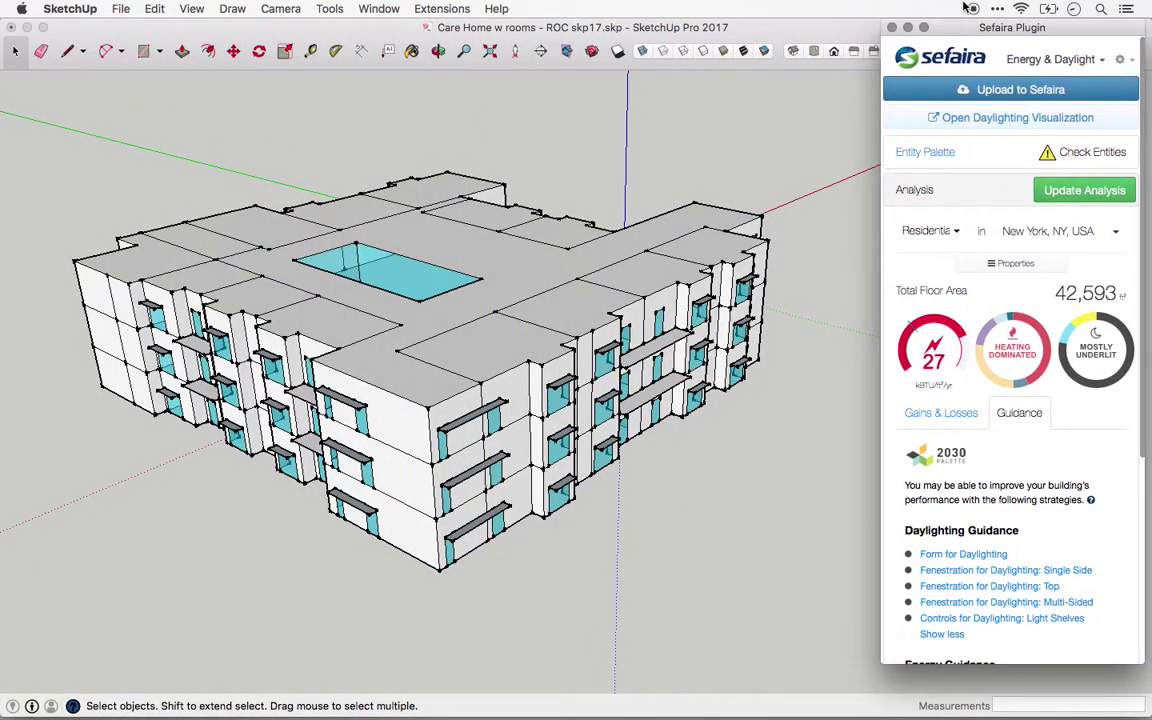
middle_click_drag(562, 402, 548, 427)
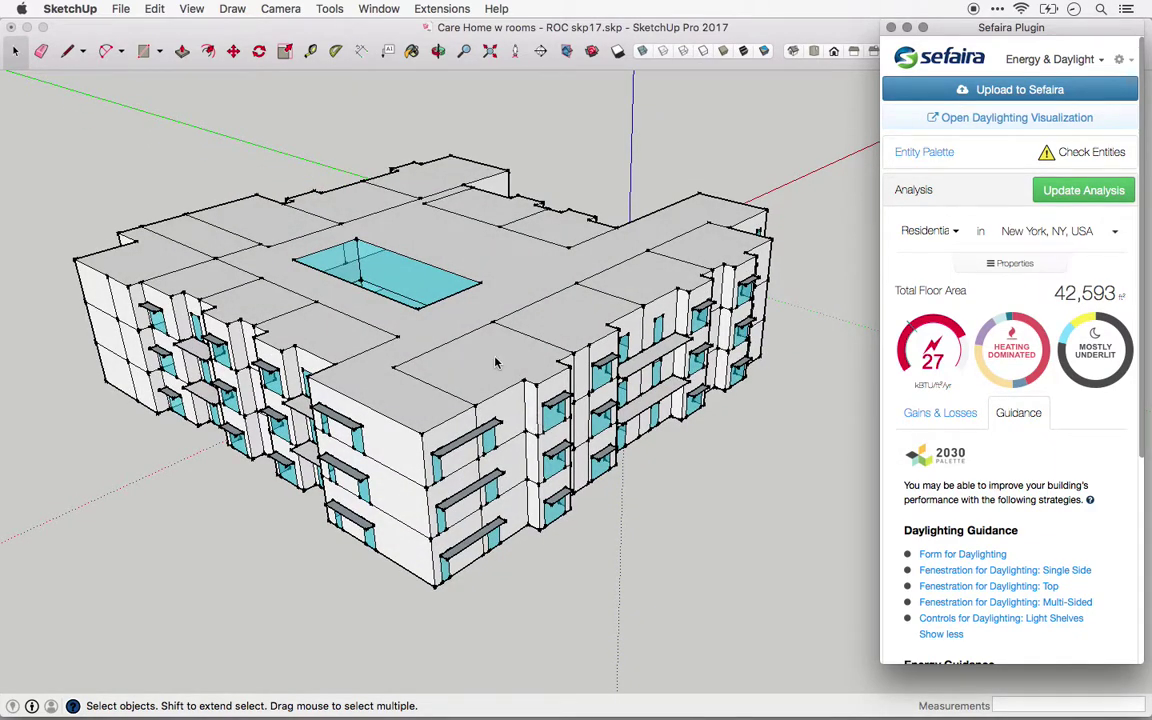
left_click(460, 318)
left_click(467, 350)
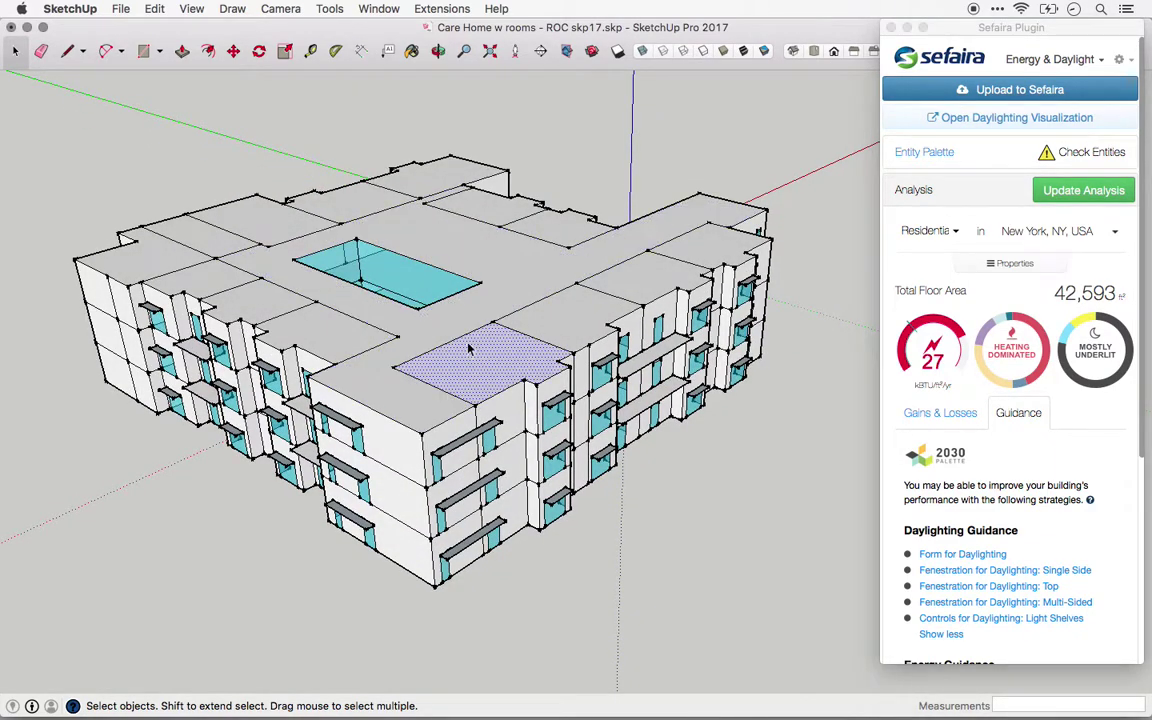
left_click(465, 325)
left_click(490, 360)
- Colour the model by entity type and show only its 45 floor surfaces
left_click(935, 158)
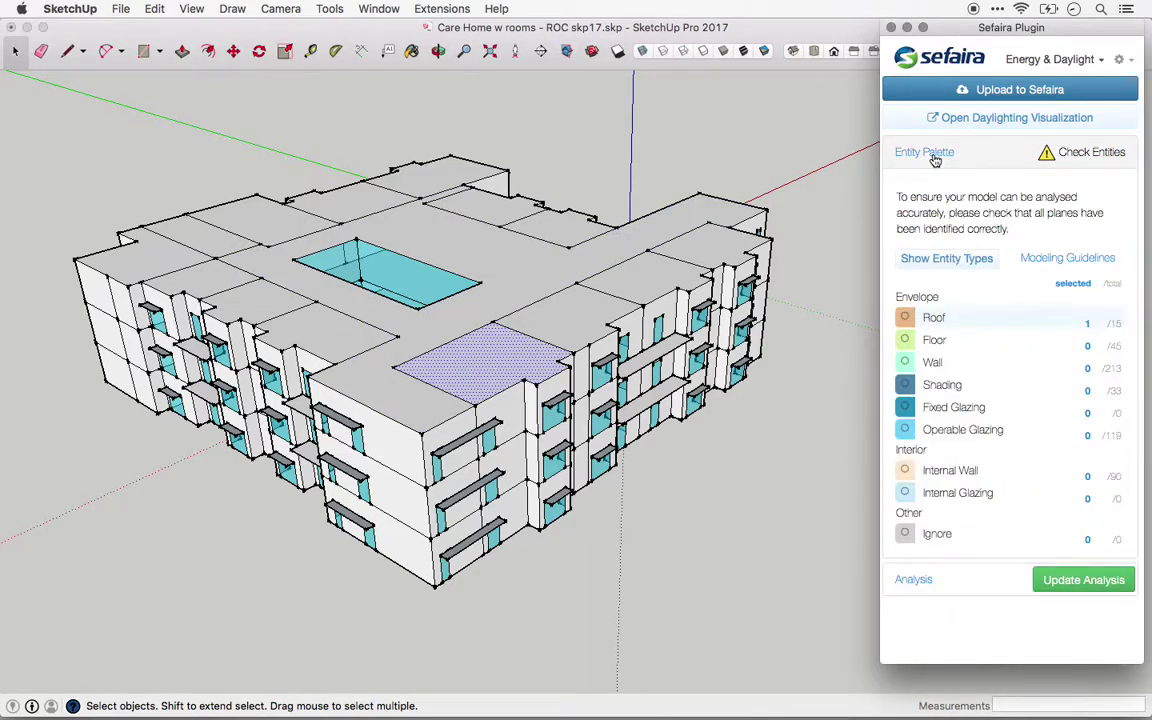
left_click(971, 262)
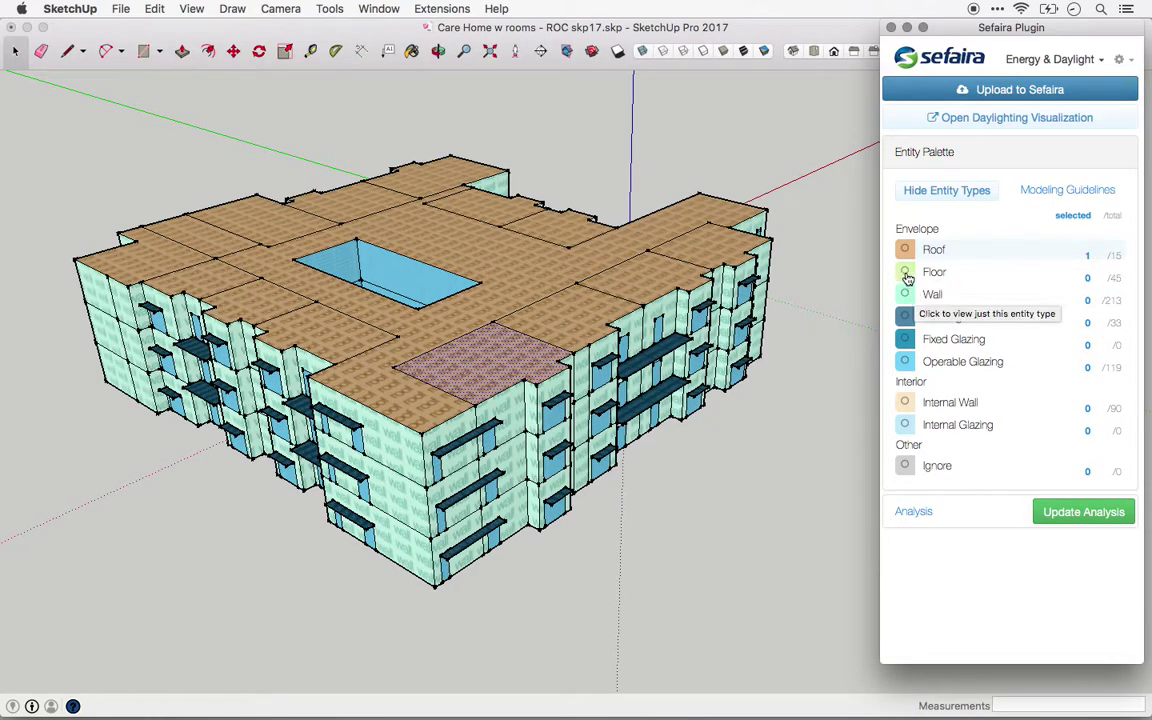
left_click(907, 276)
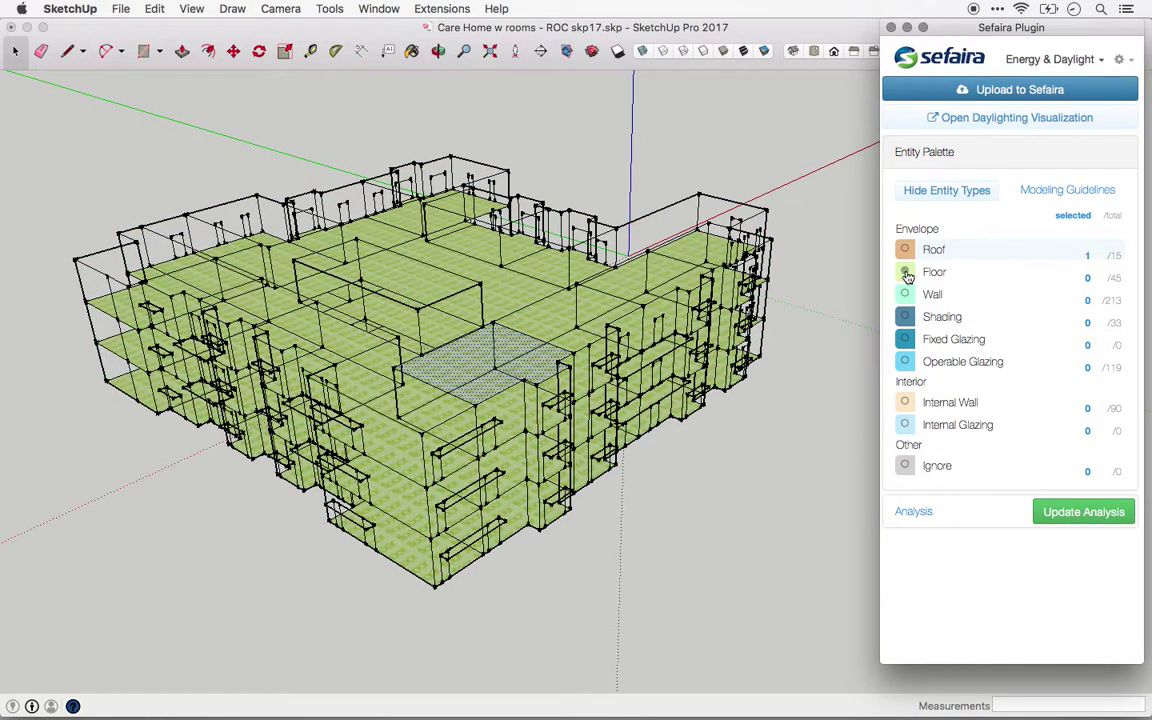
mouse_move(543, 328)
middle_mouse_down()
mouse_move(520, 398)
mouse_move(470, 310)
middle_mouse_up()
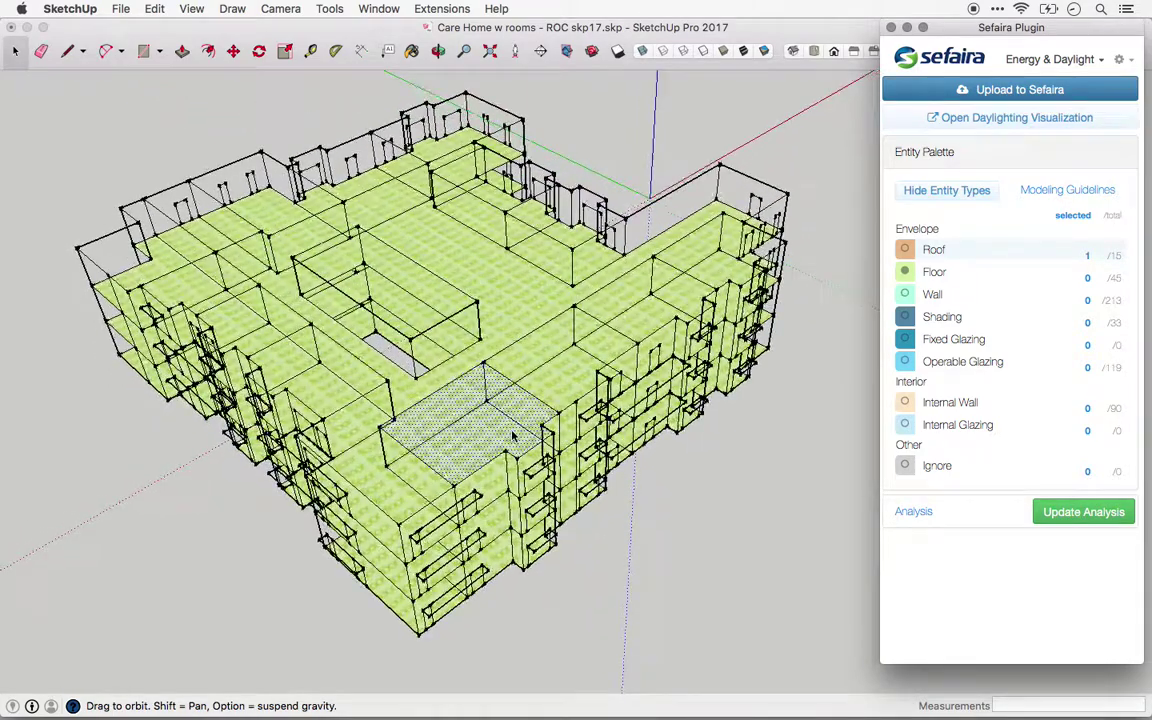
left_click(440, 305)
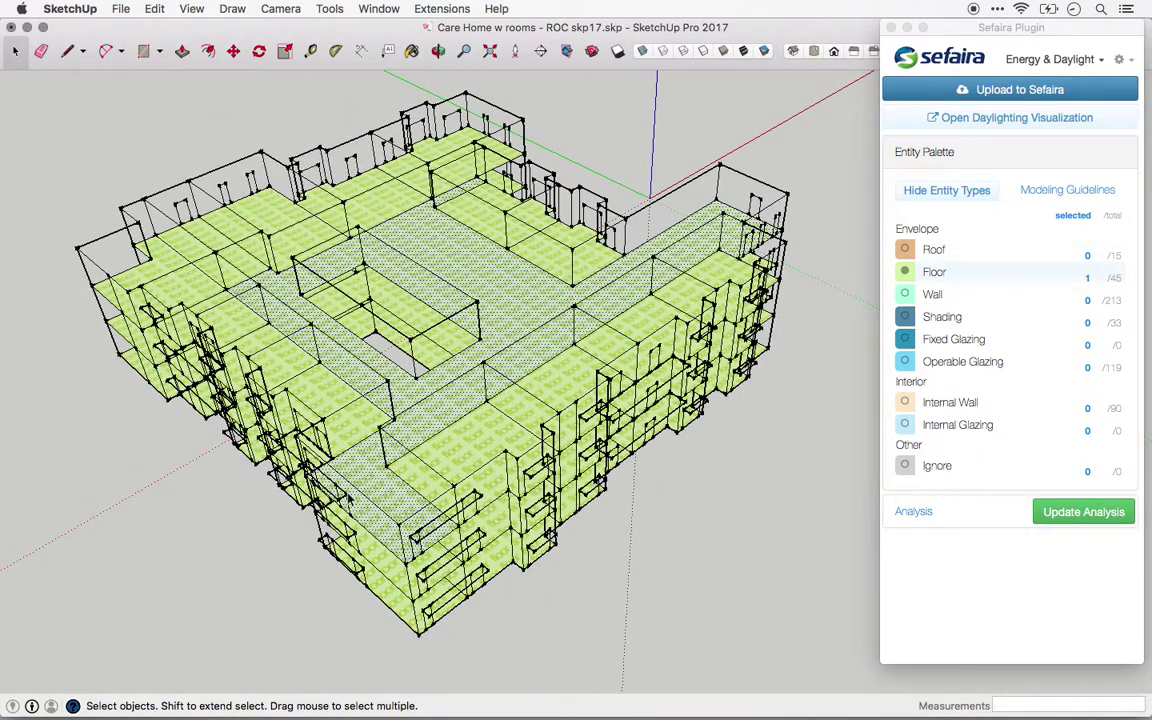
- Orbit closer and select the two floor faces along the back edge of the building
middle_click_drag(400, 190, 340, 262)
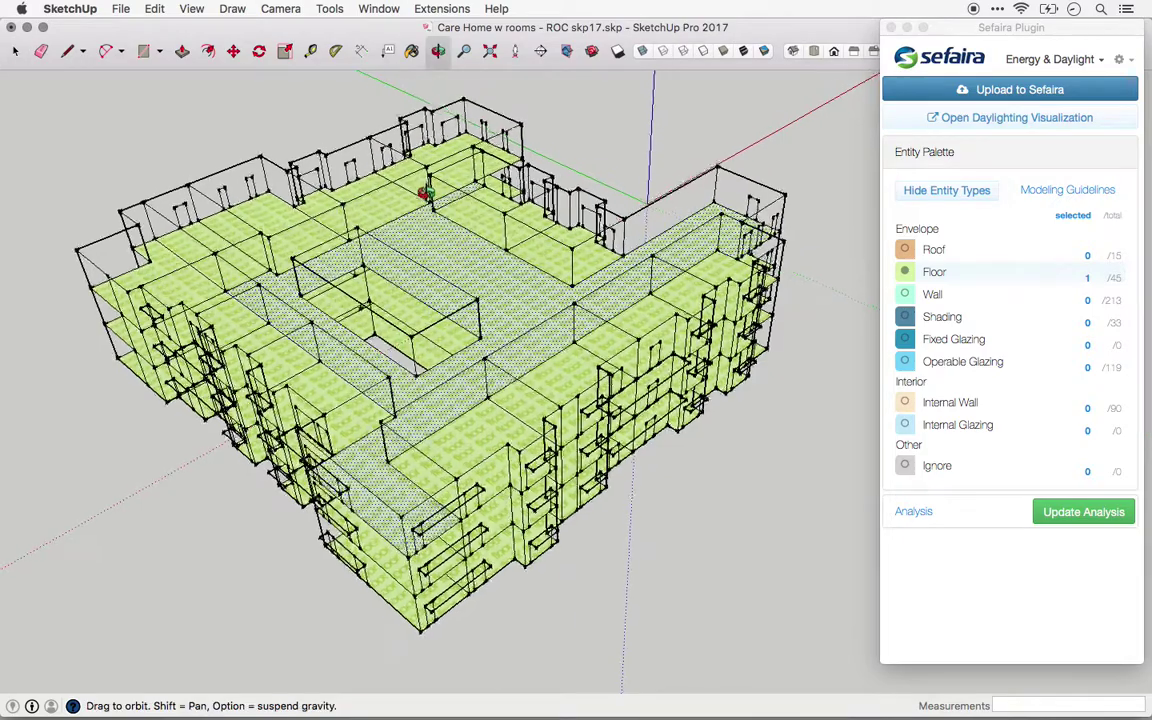
scroll(320, 310, "up", 2)
scroll(320, 308, "up", 2)
middle_click_drag(440, 257, 425, 300)
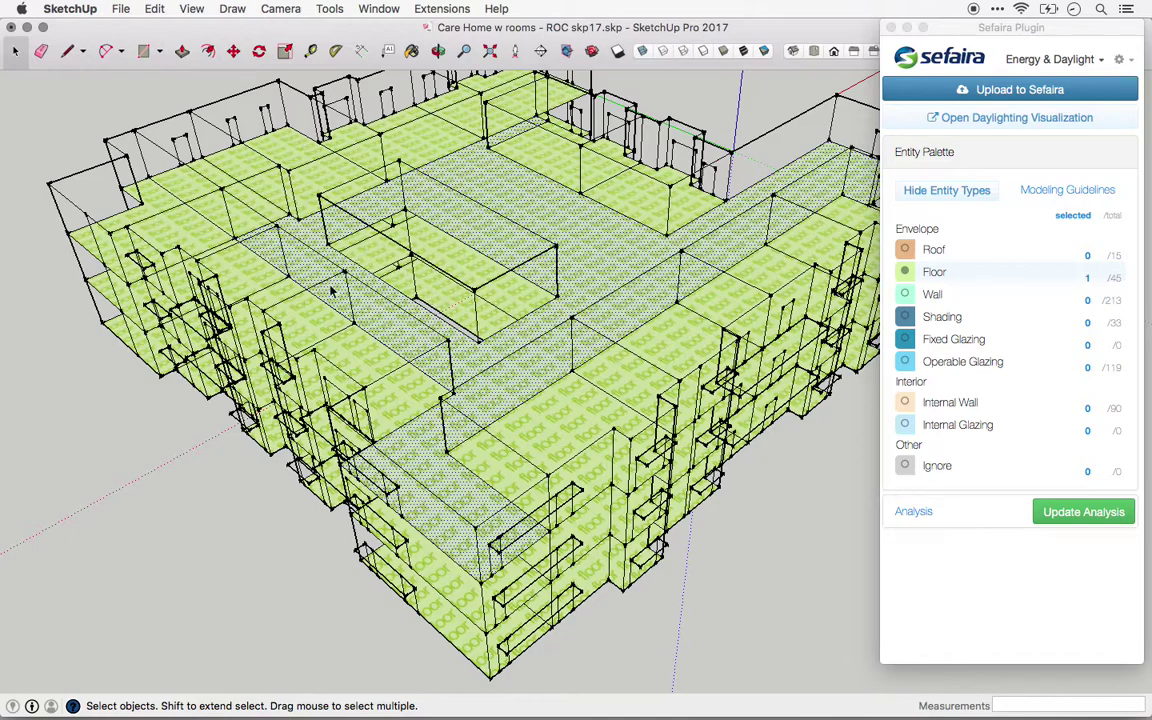
left_click(435, 150)
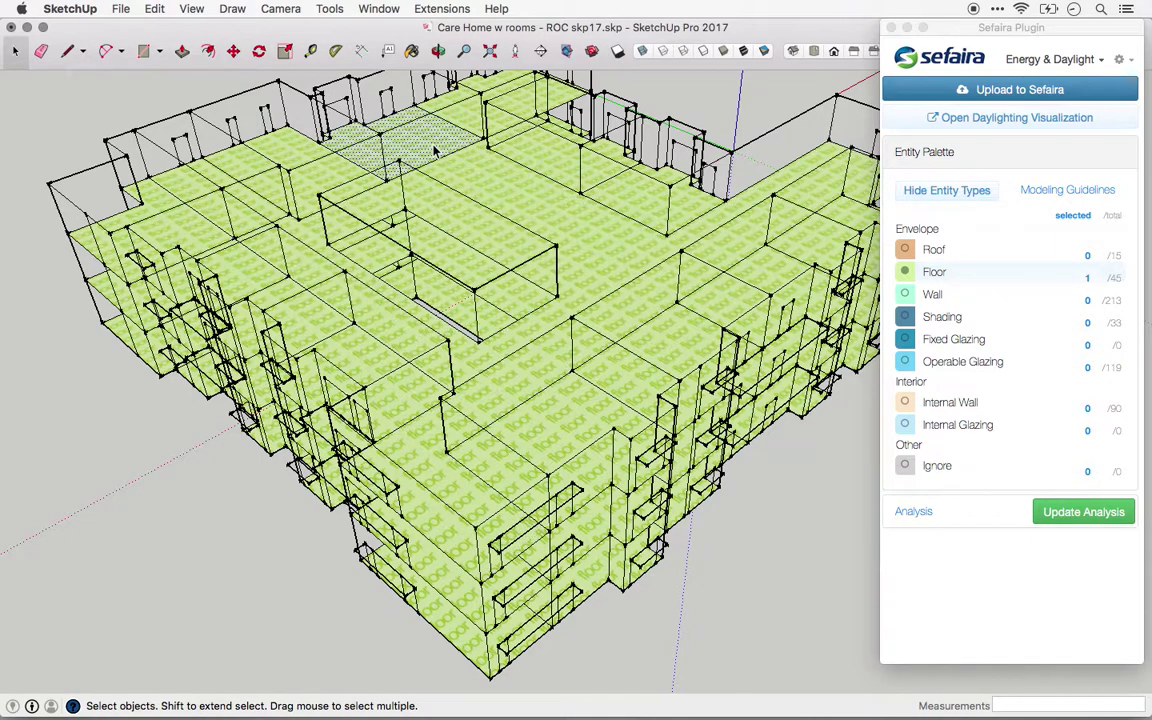
left_click(425, 115, "shift")
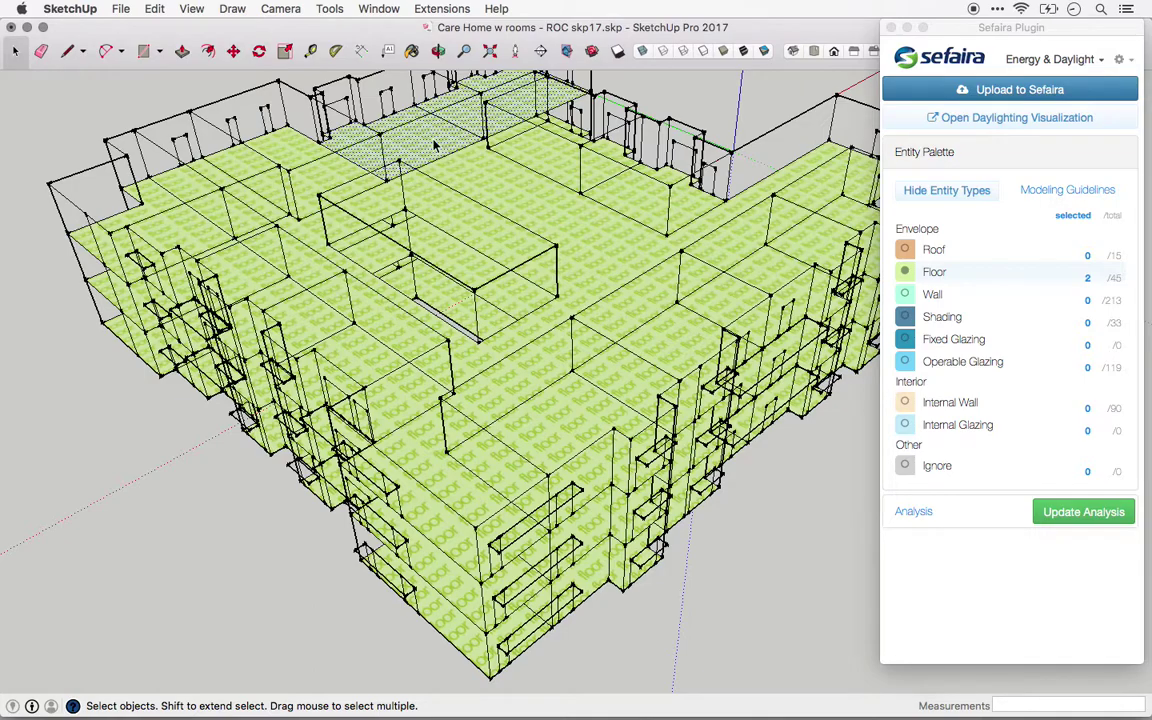
middle_click_drag(435, 147, 430, 158)
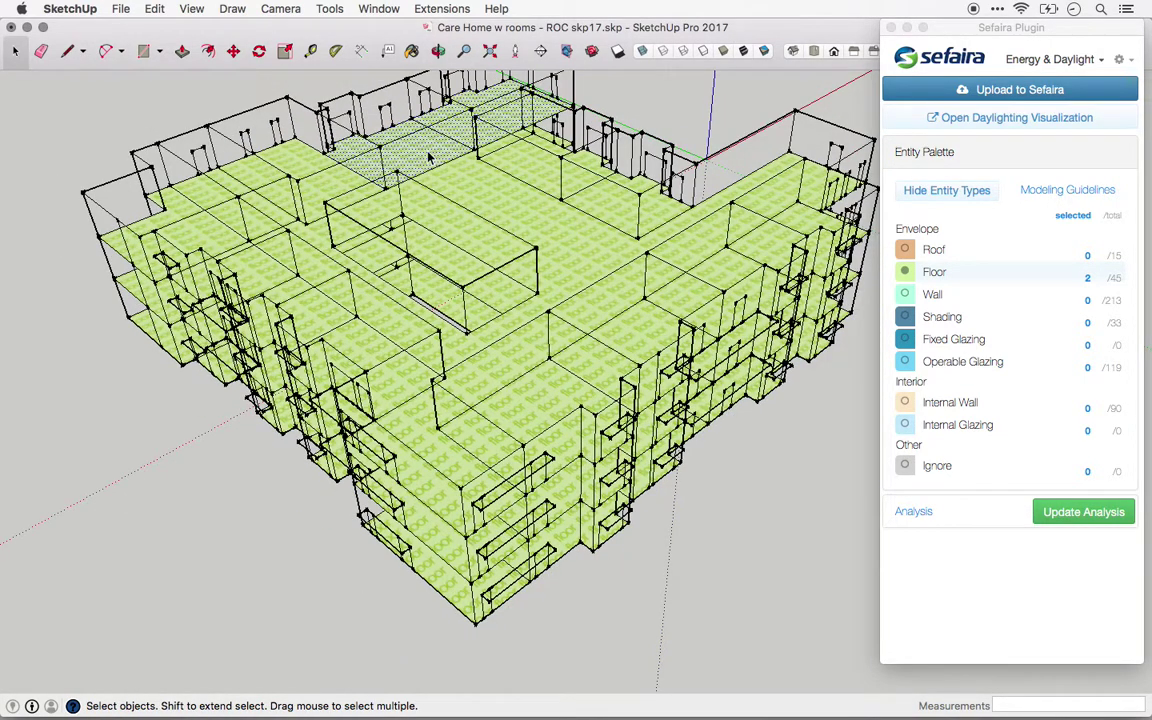
- Tag the two selected back floor faces as shading and clear the selection
right_click(429, 156)
mouse_move(480, 383)
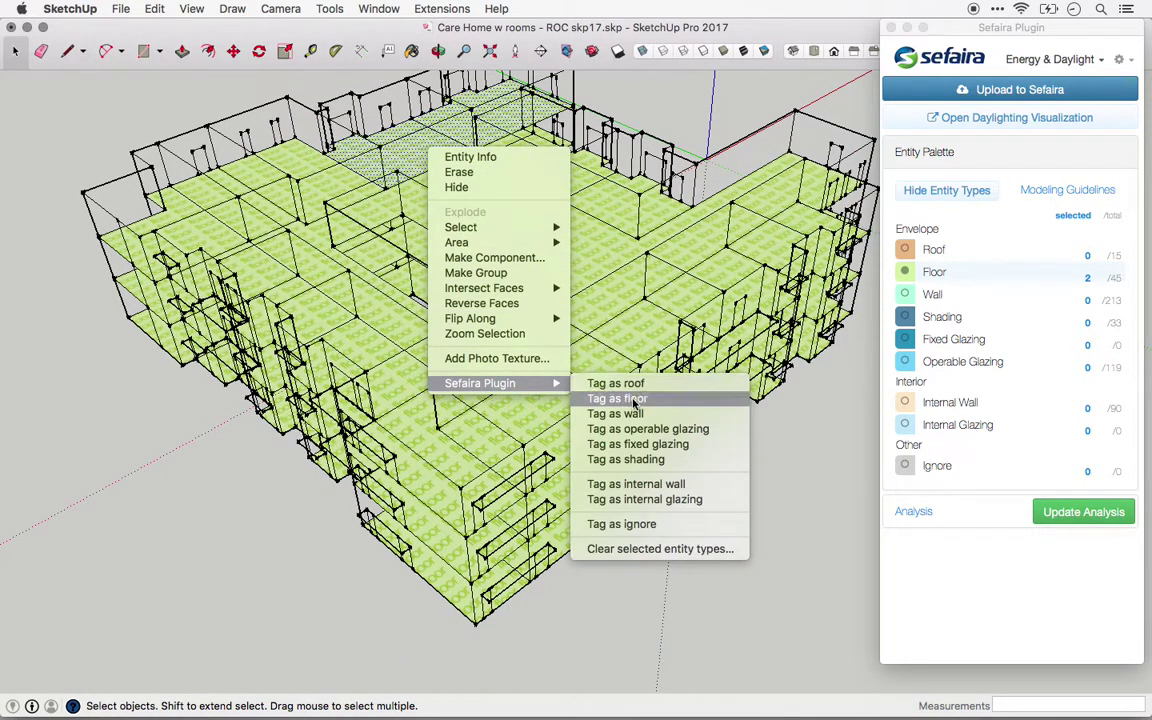
left_click(617, 459)
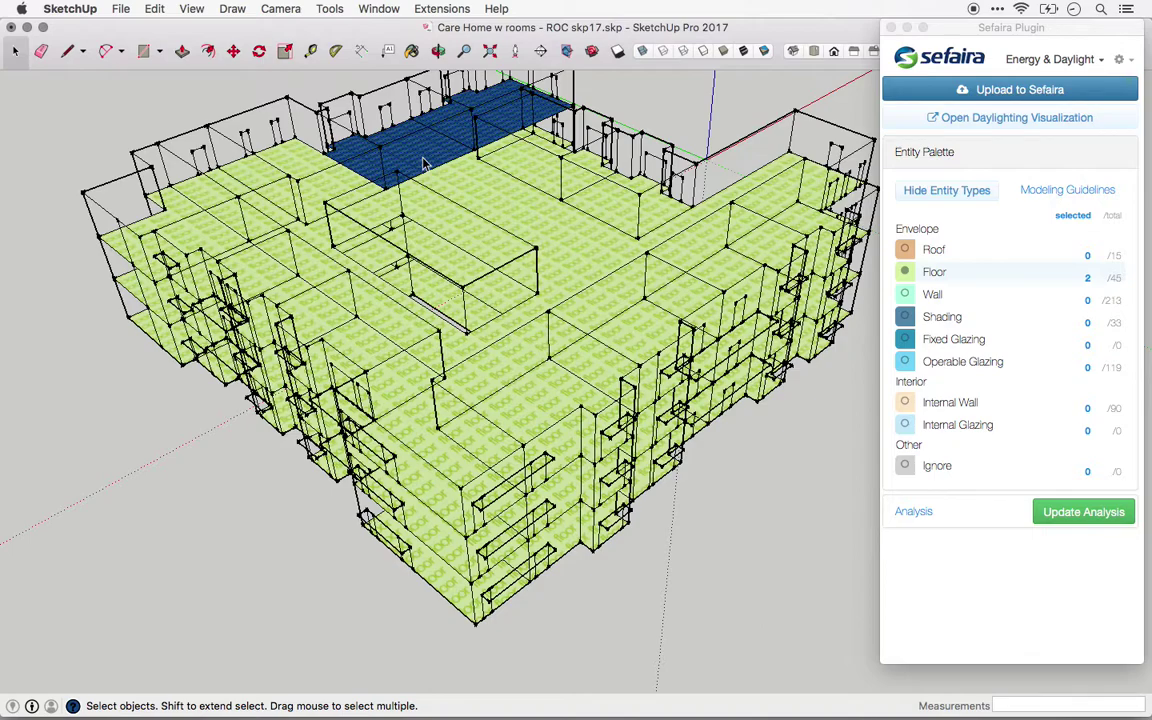
left_click(80, 148)
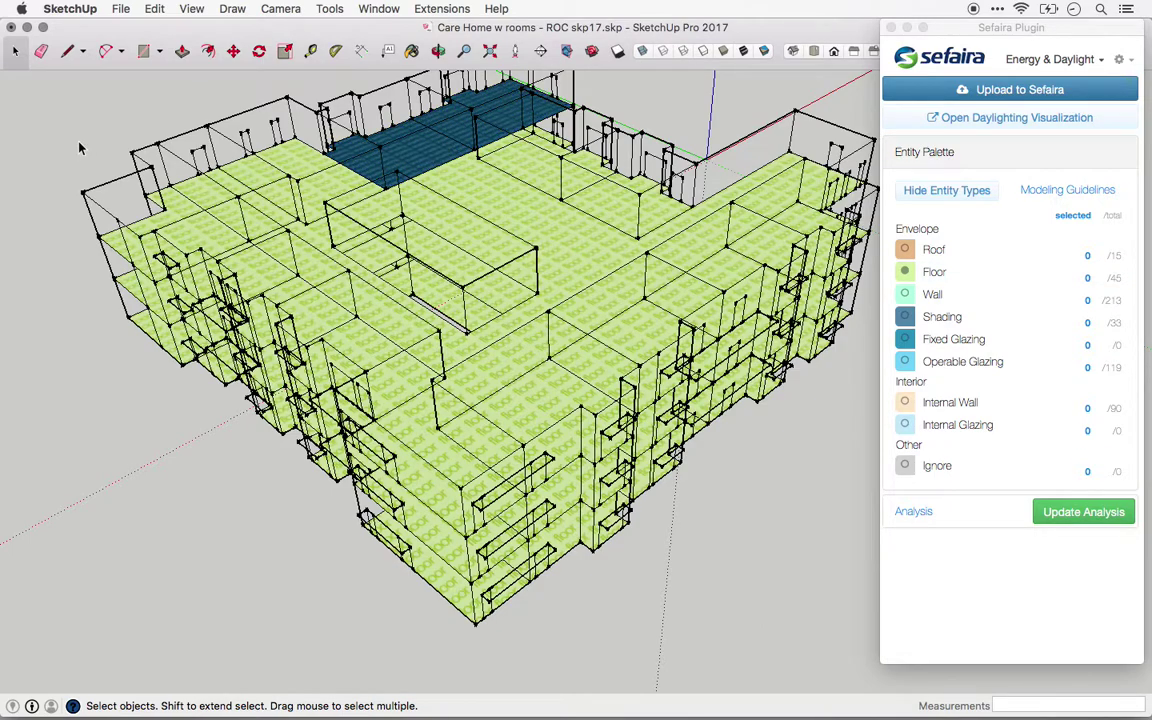
- Save a PNG snapshot of the updated overlit/underlit results at 40,806 ft² floor area
middle_click_drag(222, 185, 309, 232)
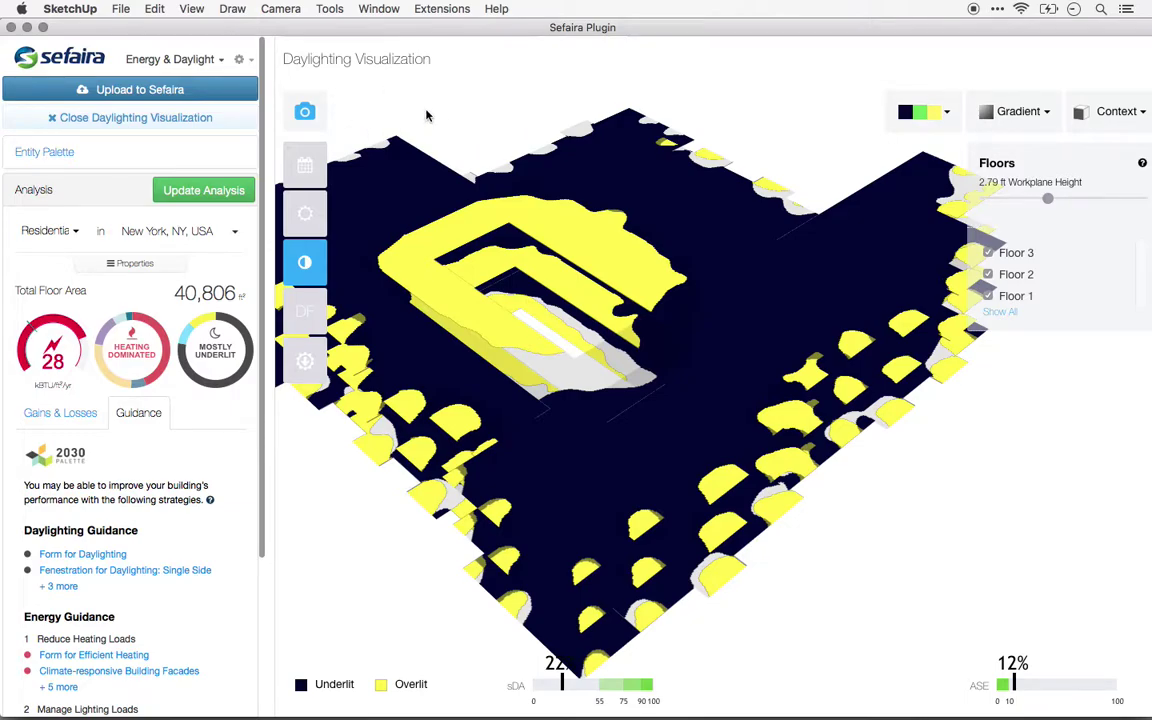
left_click(307, 120)
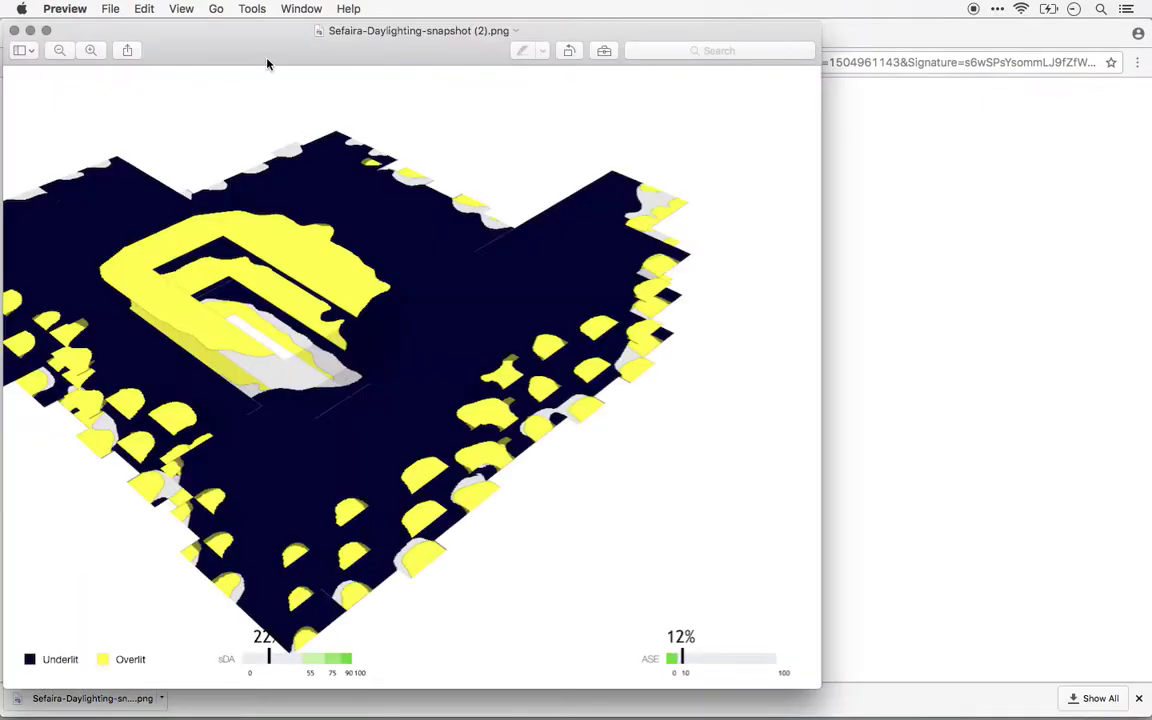
- Reposition the Preview window showing Sefaira-Daylighting-snapshot (2).png
left_click_drag(266, 60, 319, 57)
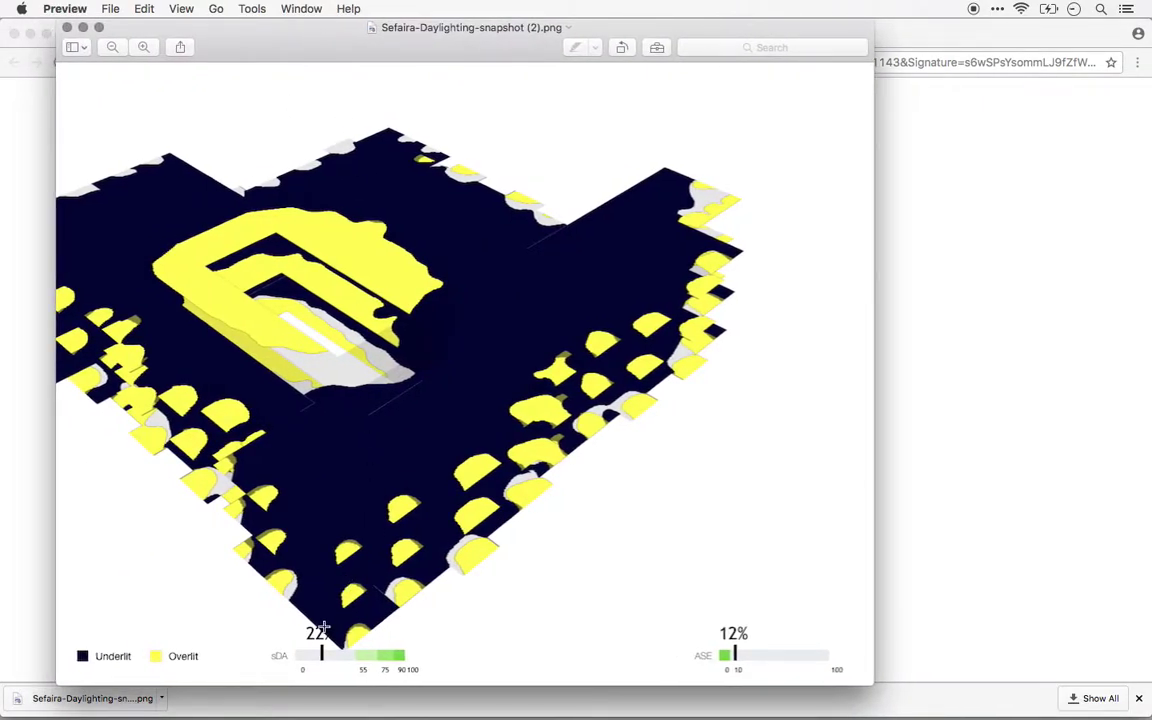